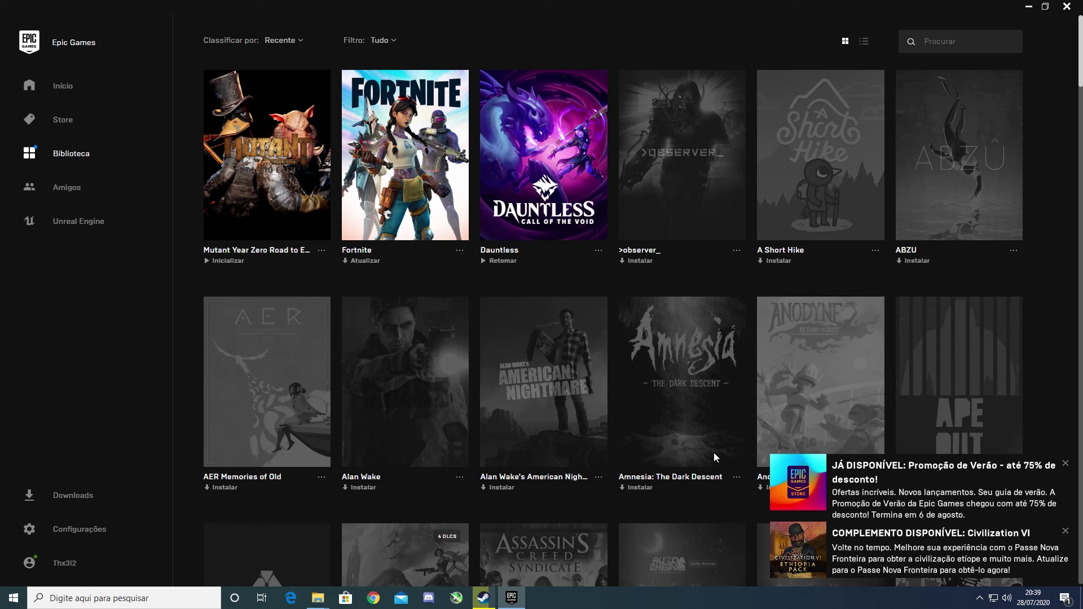
# Step: Check the open Steam library, return to the Epic Games launcher, and close the launcher
pyautogui.click(485, 600)
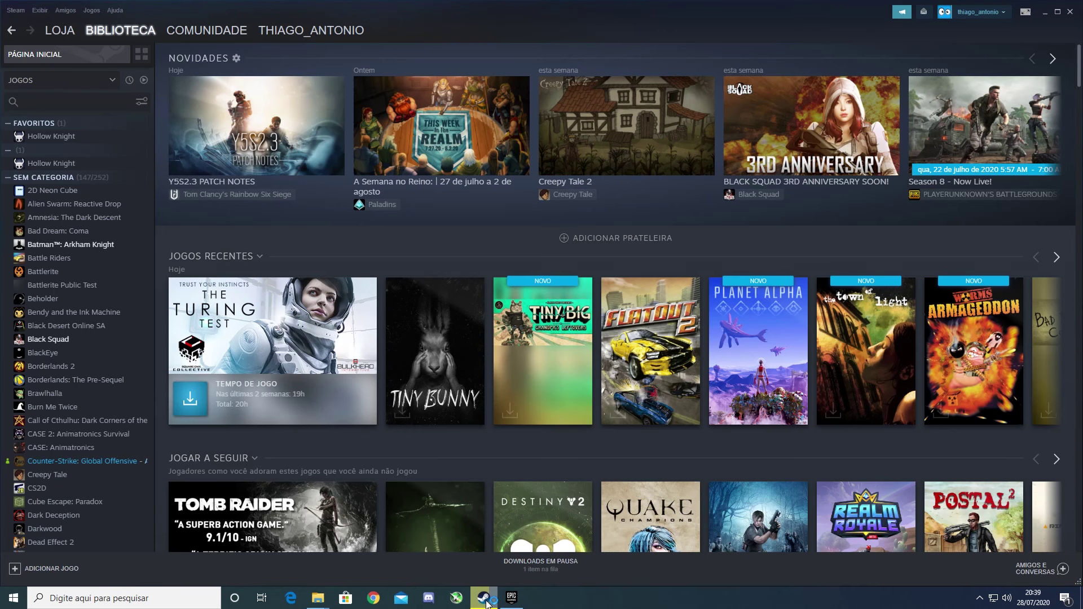
pyautogui.click(514, 600)
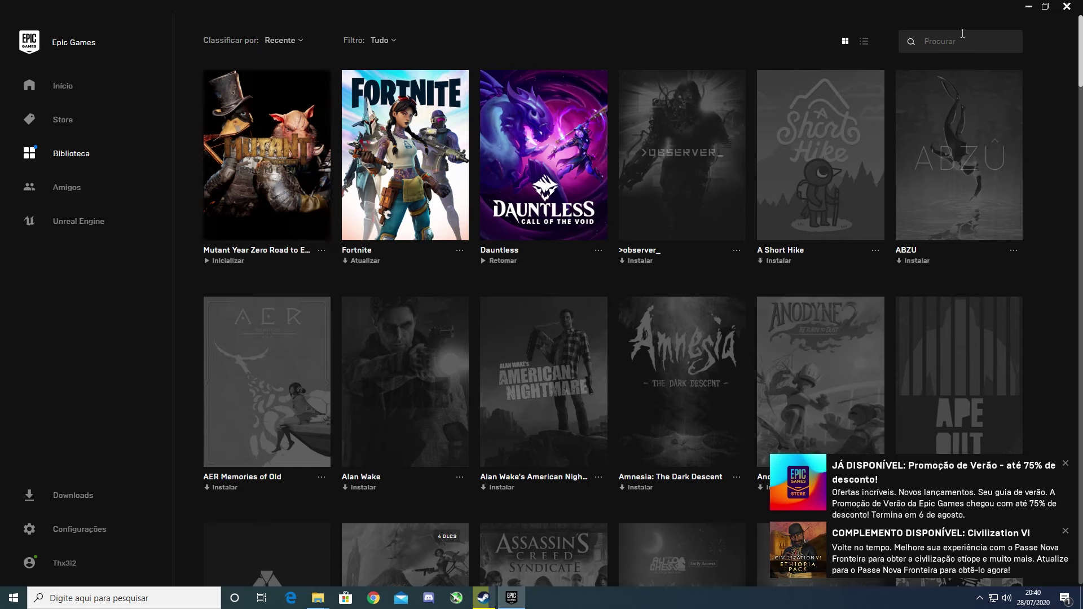
pyautogui.click(1066, 7)
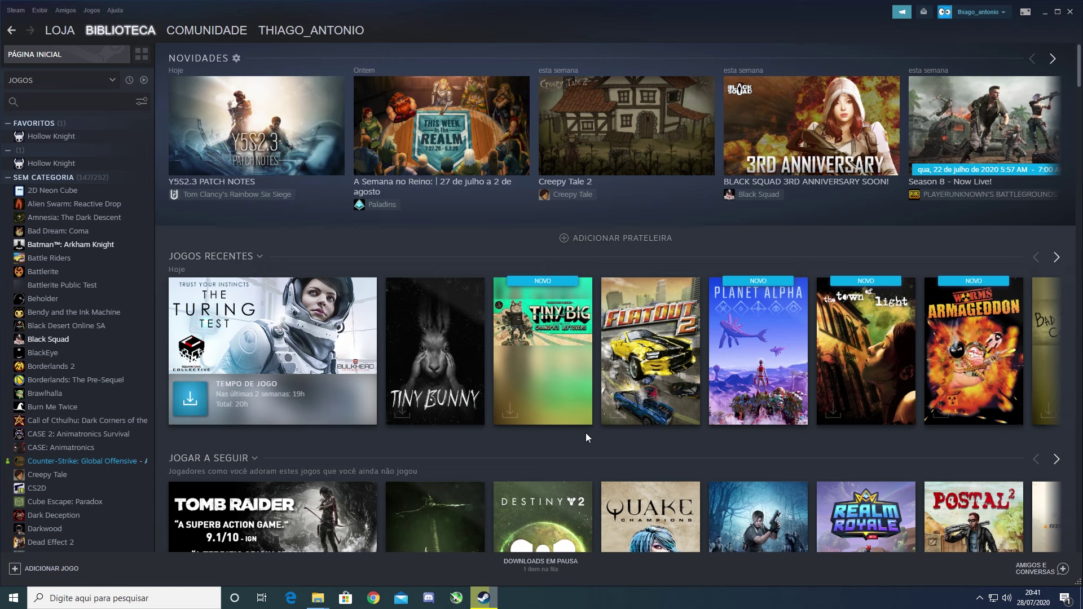
# Step: Start adding a non-Steam game and browse for its program in the 000Epic games folder on drive D:
pyautogui.click(17, 570)
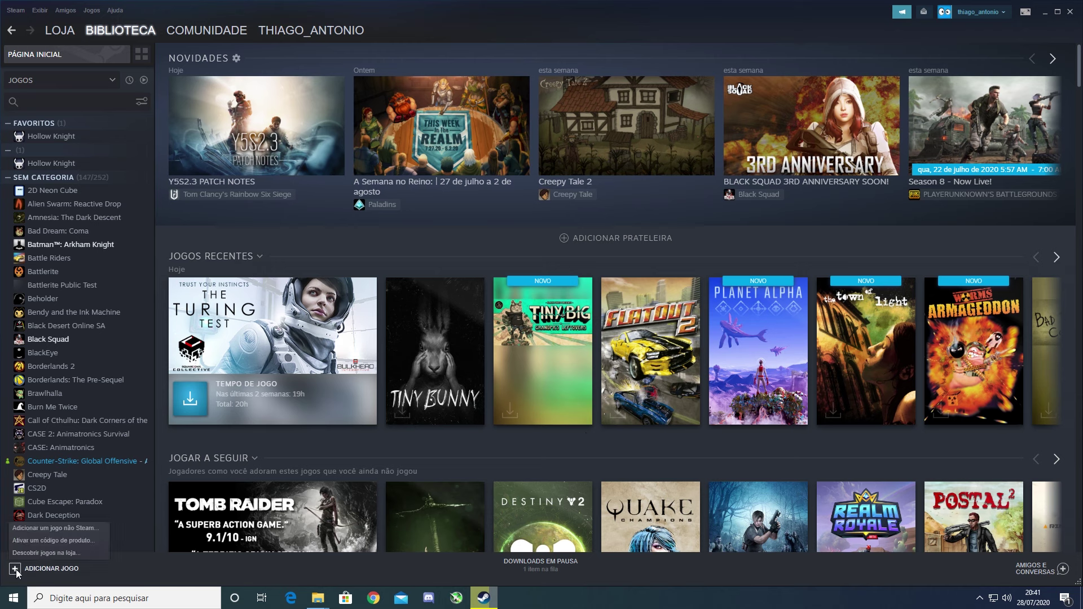
pyautogui.click(71, 532)
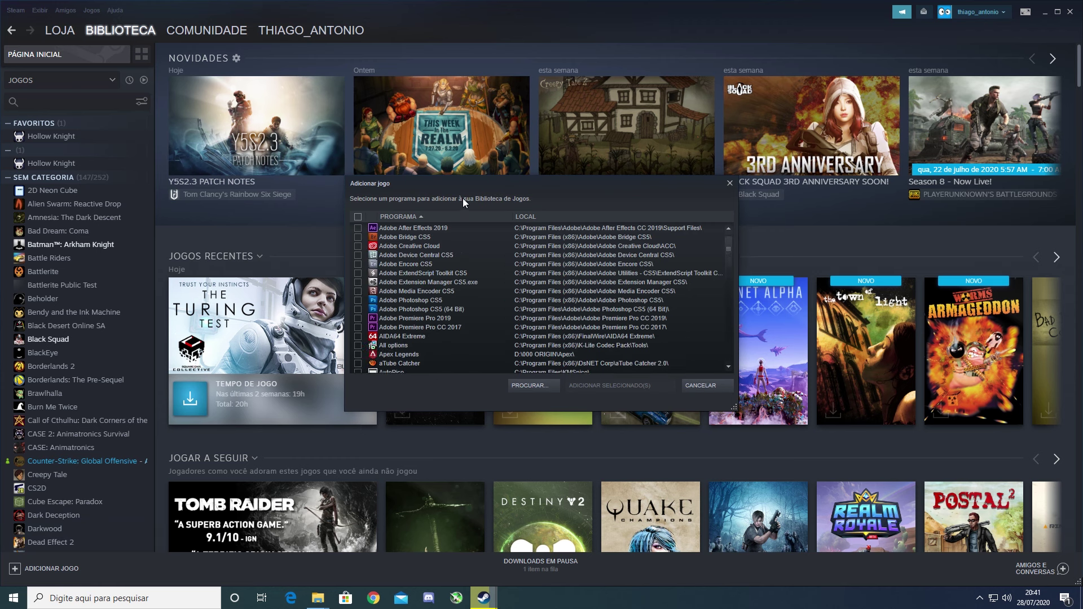
pyautogui.click(529, 385)
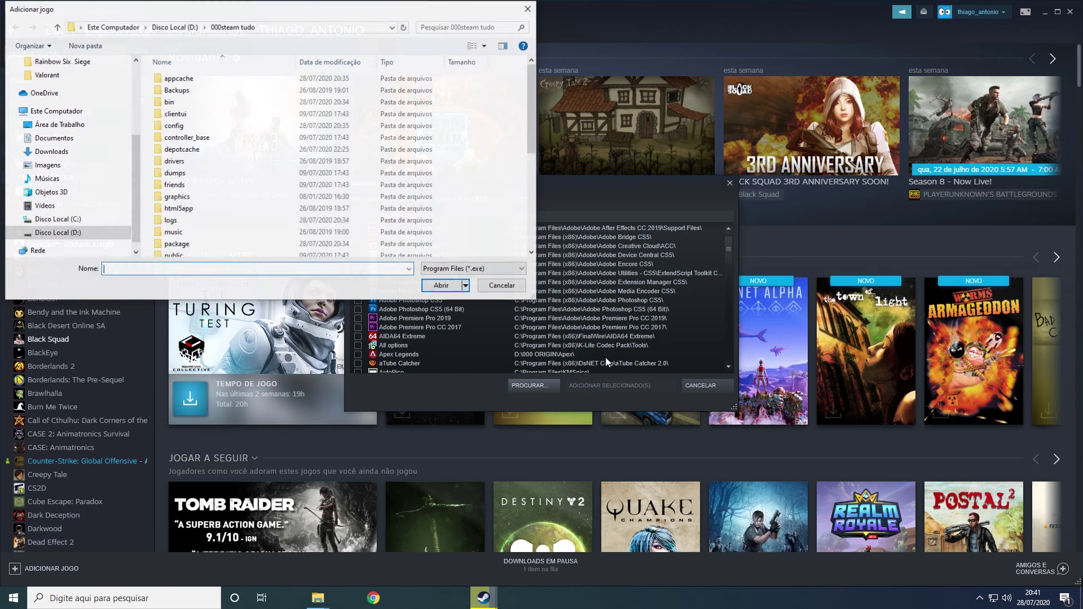
pyautogui.click(187, 27)
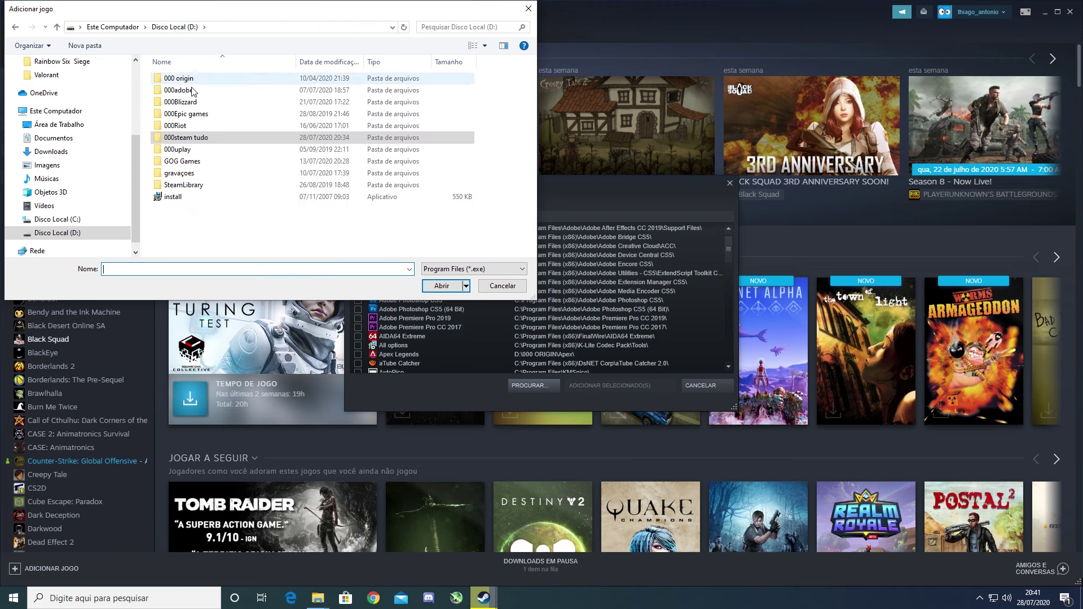
pyautogui.doubleClick(186, 113)
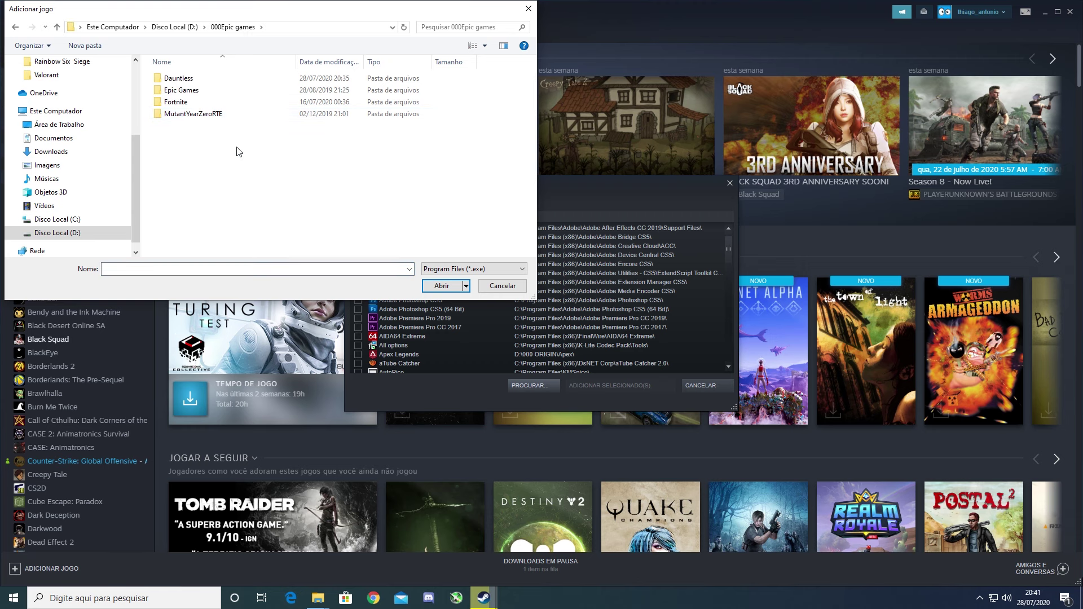
# Step: Choose the ZoneUE4 application in the MutantYearZeroRTE folder and add it to the game library
pyautogui.click(189, 92)
pyautogui.click(193, 116)
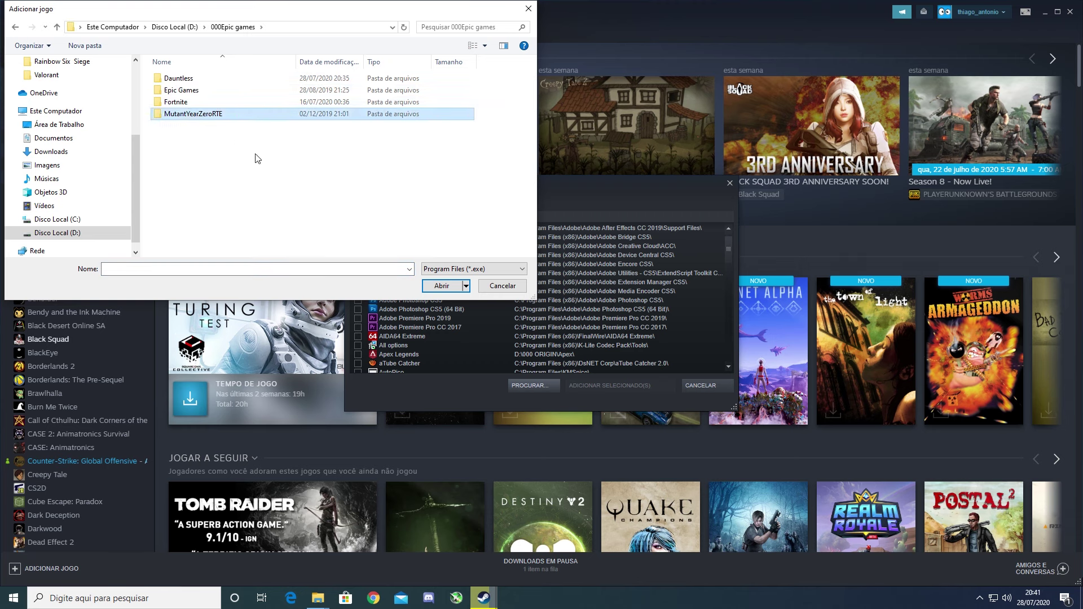
pyautogui.doubleClick(207, 116)
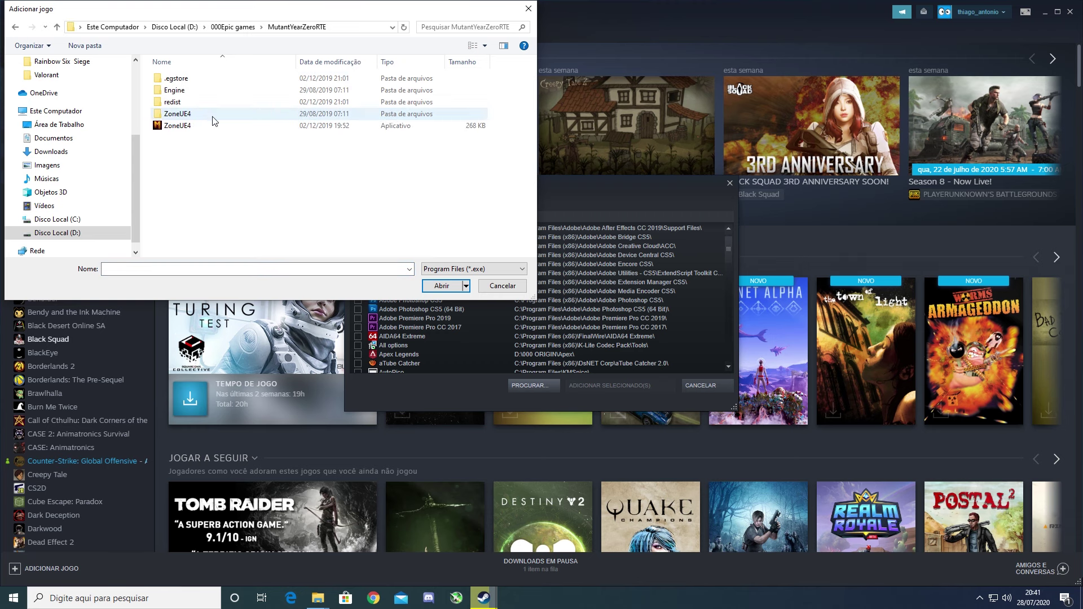
pyautogui.click(172, 127)
pyautogui.doubleClick(176, 129)
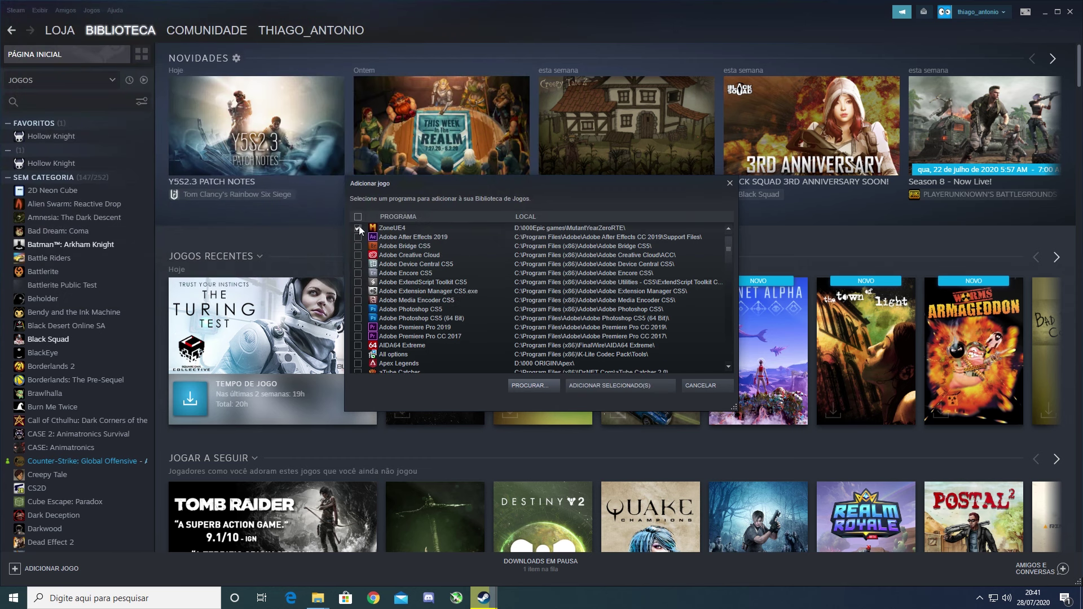
pyautogui.click(590, 388)
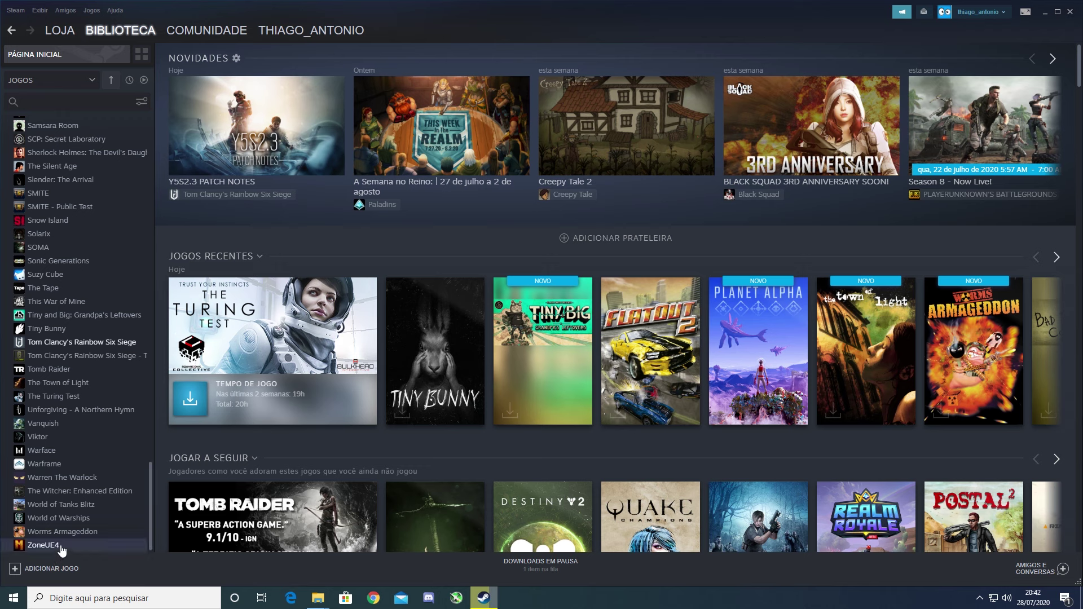
# Step: Rename the ZoneUE4 shortcut as mutant in its properties
pyautogui.rightClick(62, 549)
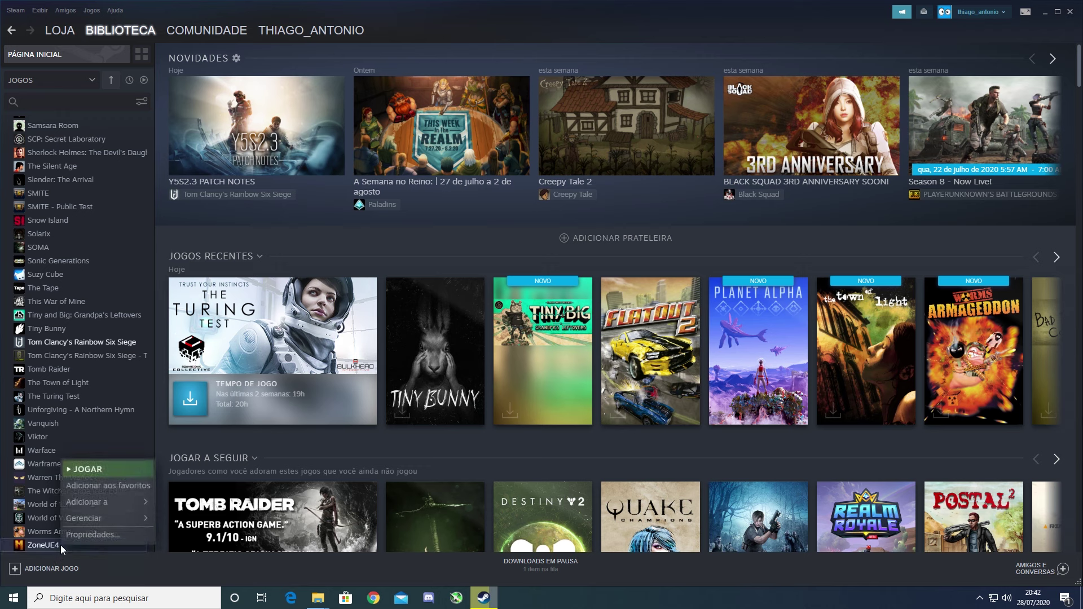
pyautogui.click(92, 534)
pyautogui.click(493, 191)
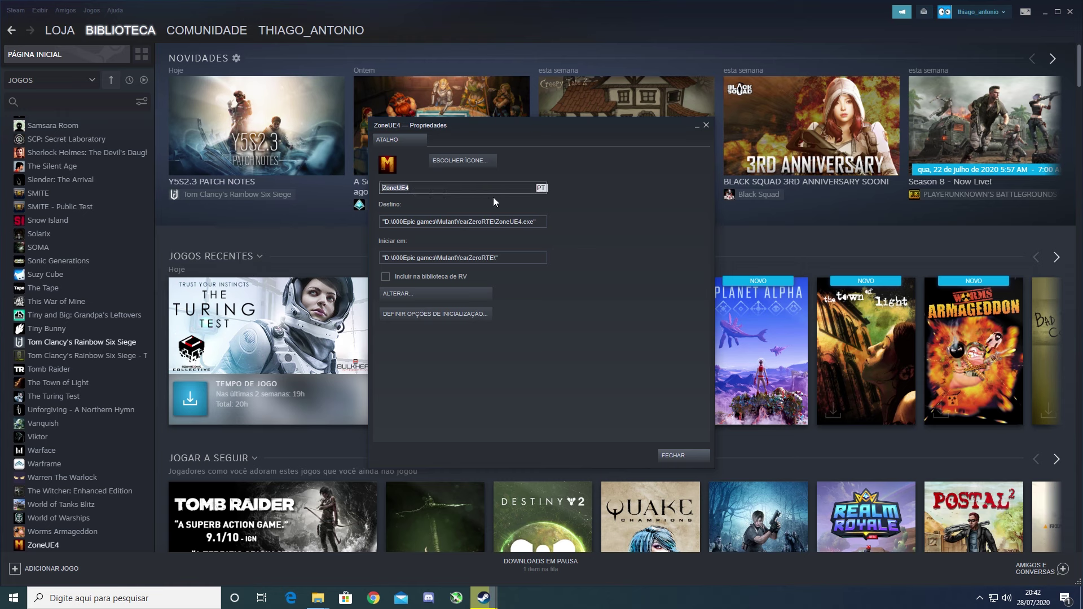
pyautogui.write('mutant')
pyautogui.click(683, 456)
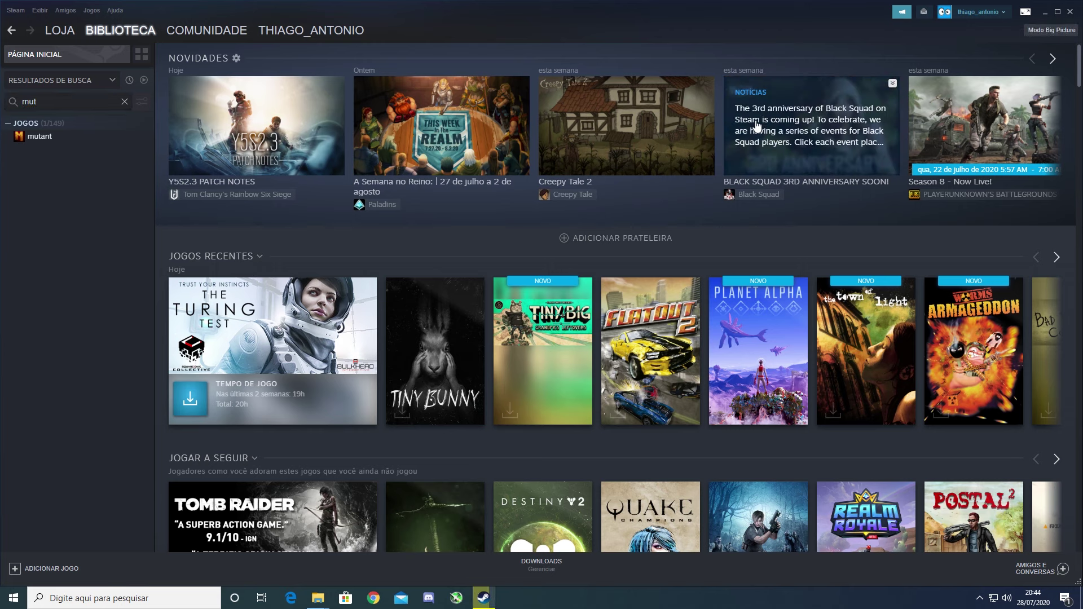
# Step: Enter Big Picture mode and locate the mutant shortcut among the library's installed games
pyautogui.click(1026, 12)
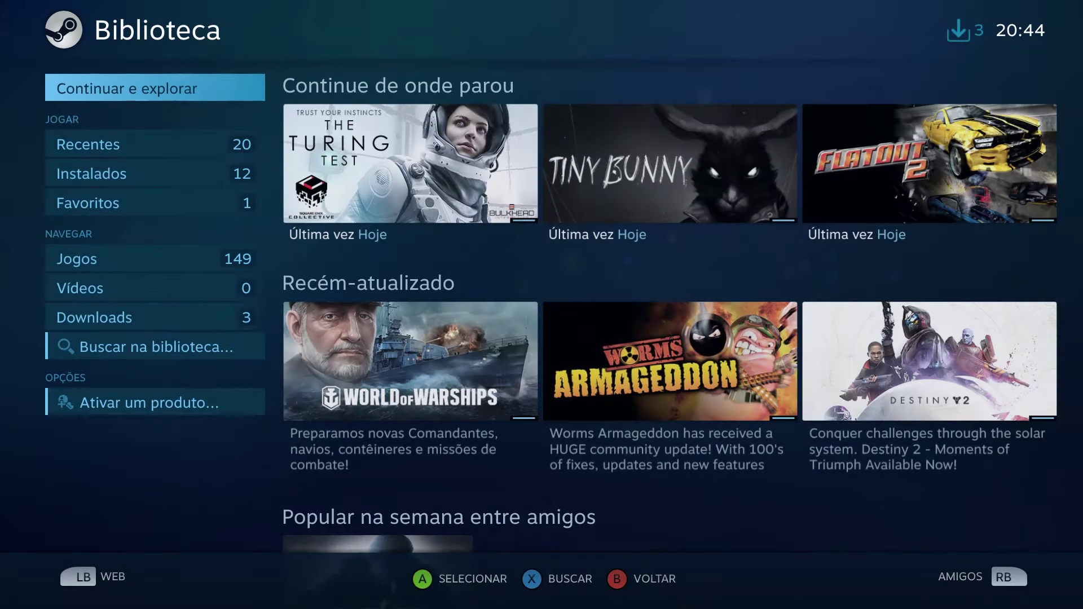
pyautogui.press('Down')
pyautogui.press('Right')
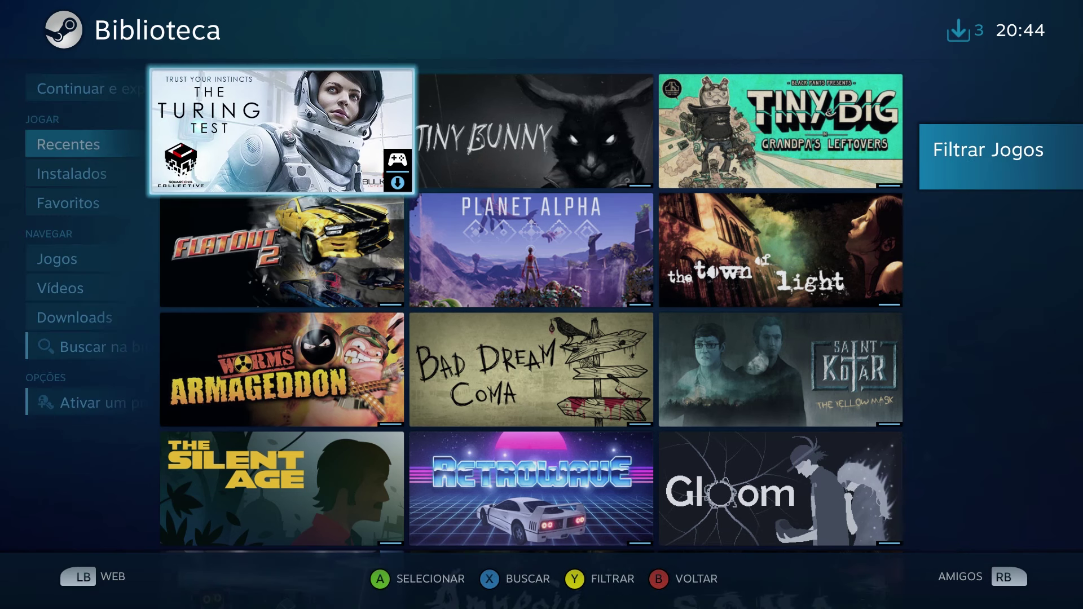
pyautogui.press('Left')
pyautogui.press('Down')
pyautogui.press('Right')
pyautogui.press('Left')
pyautogui.press('Down')
pyautogui.press('Up')
pyautogui.press('Right')
pyautogui.press('Down')
pyautogui.press('Down')
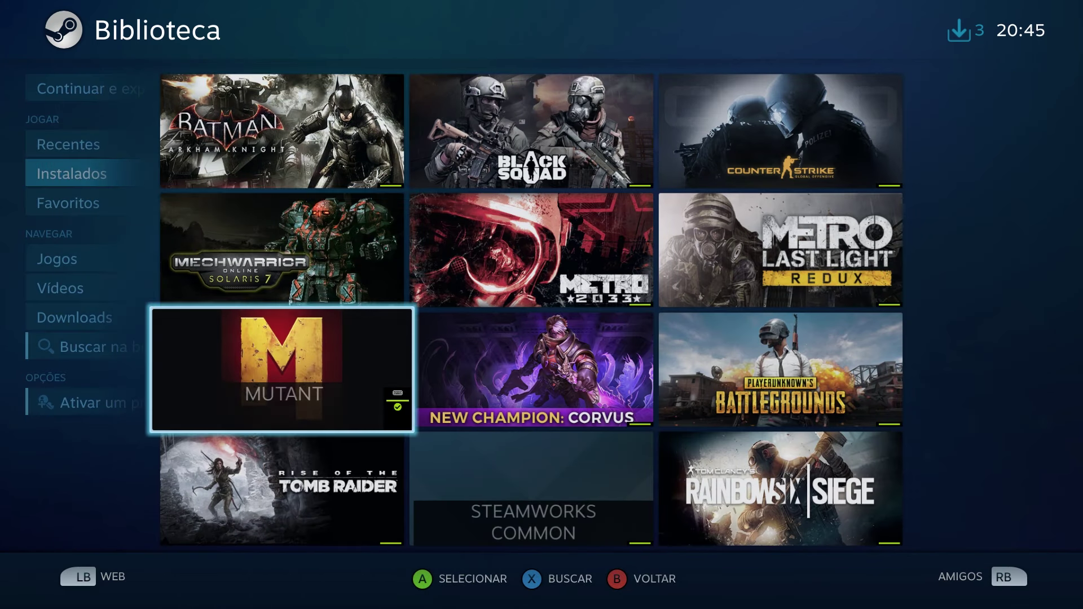
# Step: Look through the recent games list in the Big Picture library, down to its last row
pyautogui.press('Down')
pyautogui.press('Left')
pyautogui.press('Up')
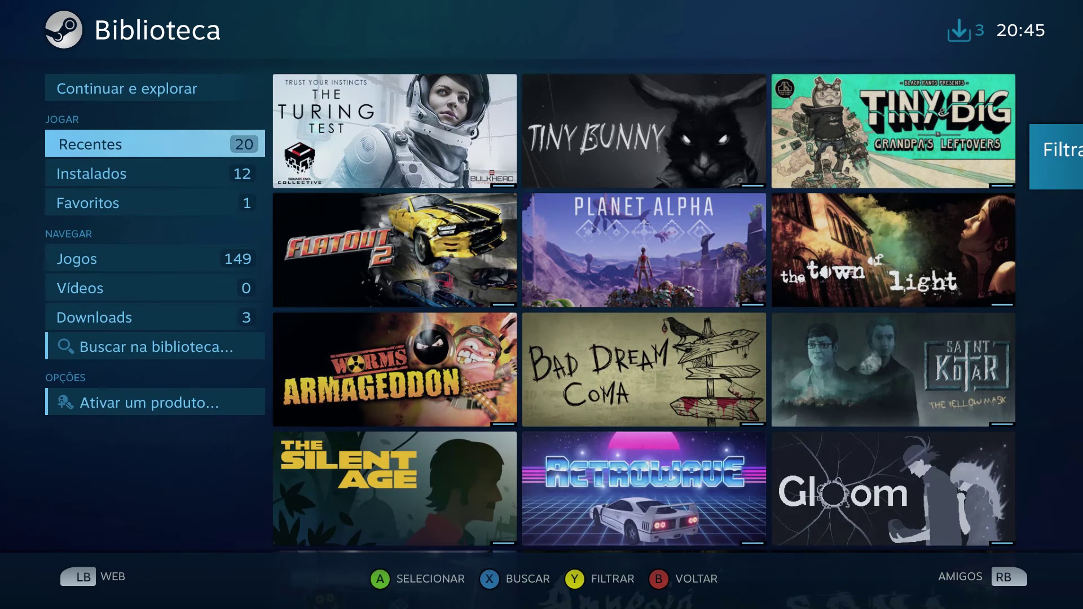
pyautogui.press('Right')
pyautogui.press('Right')
pyautogui.press('Right')
pyautogui.press('Right')
pyautogui.press('Left')
pyautogui.press('Left')
pyautogui.press('Left')
pyautogui.press('Right')
pyautogui.press('Down')
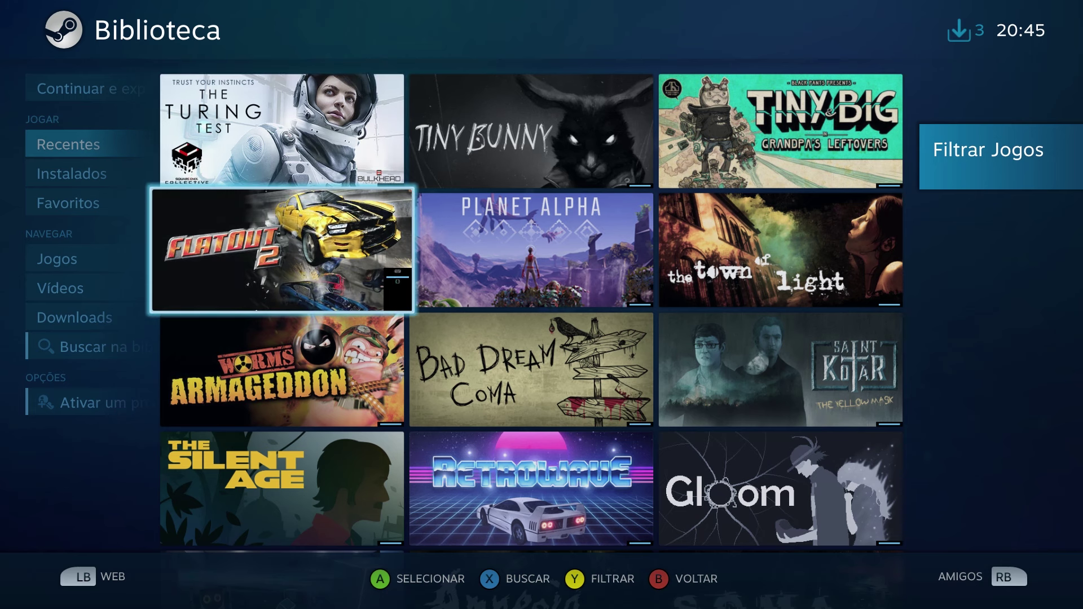
pyautogui.press('Down')
pyautogui.press('Down')
pyautogui.press('Down')
pyautogui.press('Down')
pyautogui.press('Down')
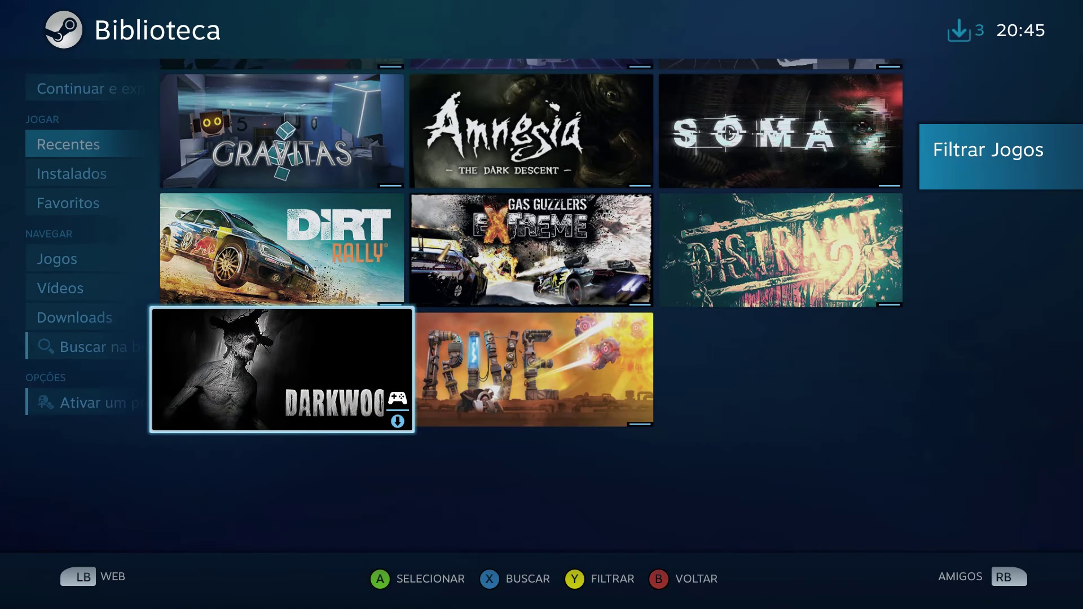
pyautogui.press('Up')
pyautogui.press('Up')
pyautogui.press('Up')
pyautogui.press('Up')
pyautogui.press('Left')
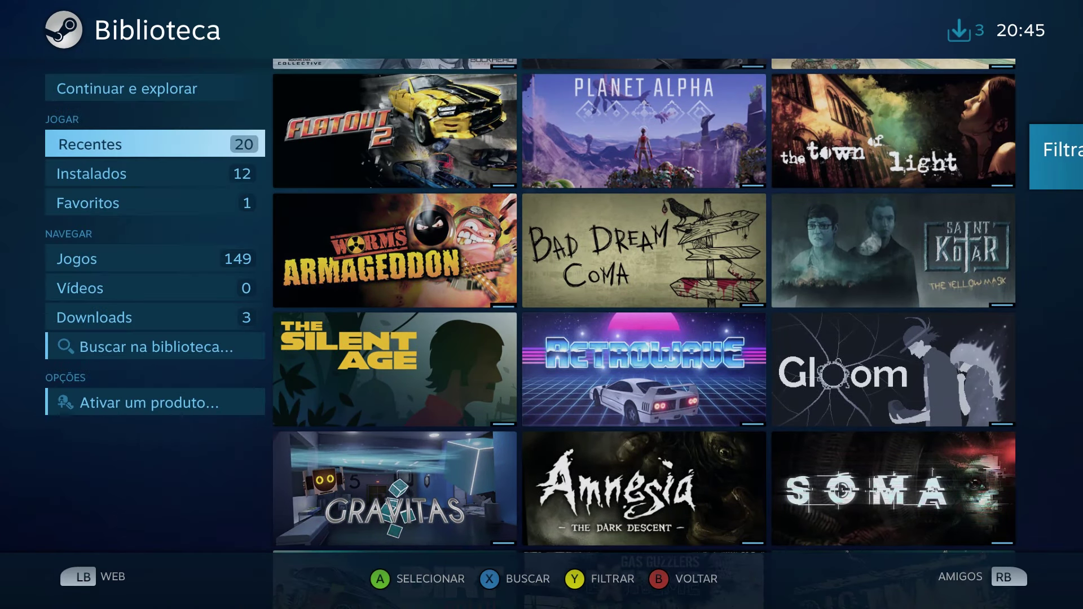
pyautogui.press('Up')
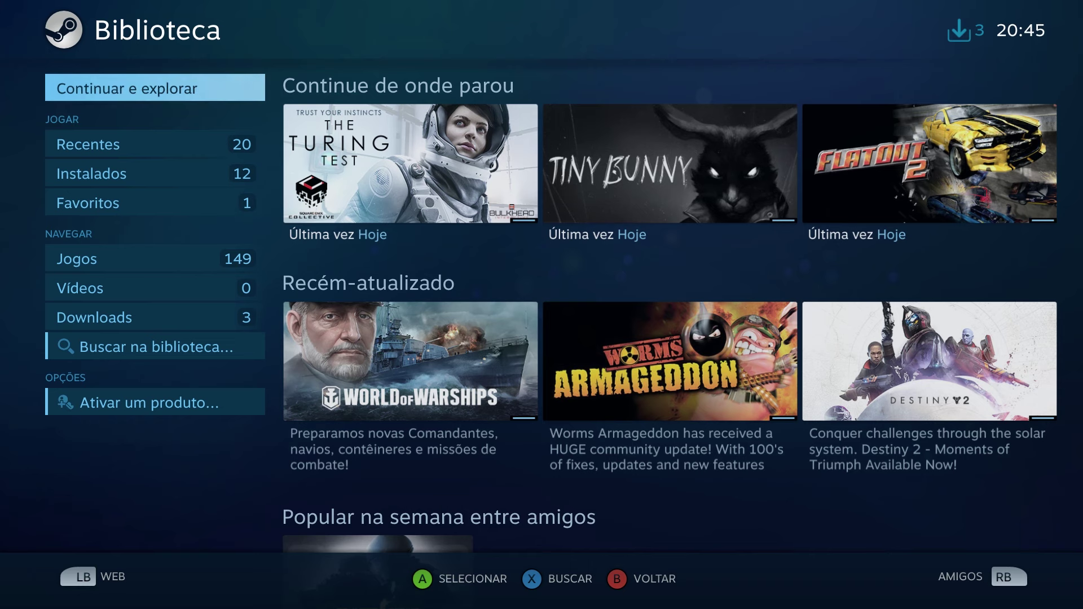
# Step: Find mutant in the full games list of the library and open its game page
pyautogui.press('Down')
pyautogui.press('Down')
pyautogui.press('Down')
pyautogui.press('Down')
pyautogui.press('Right')
pyautogui.press('Right')
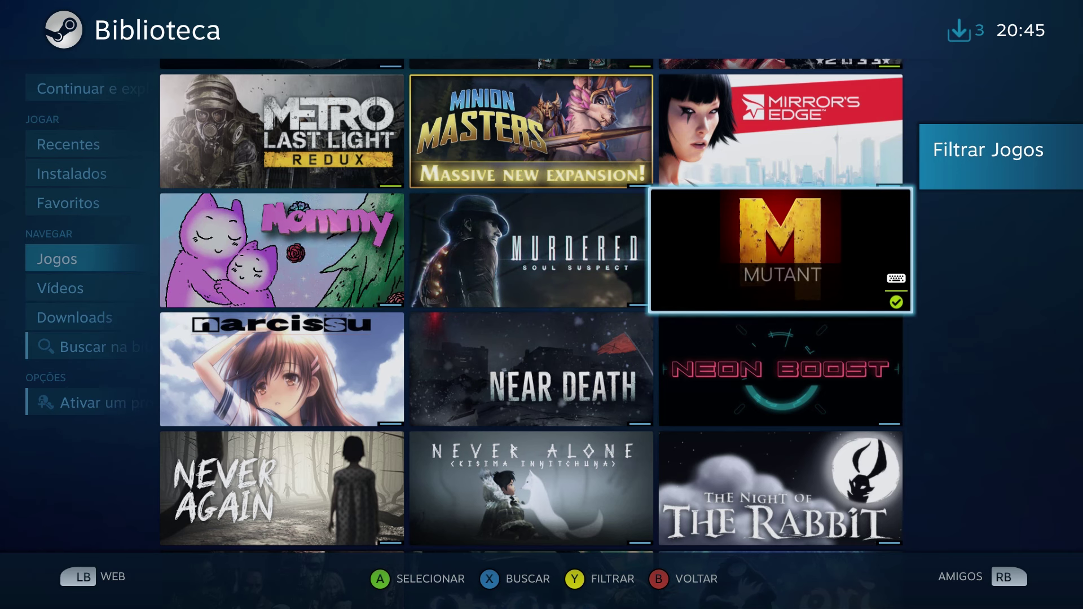
pyautogui.press('Return')
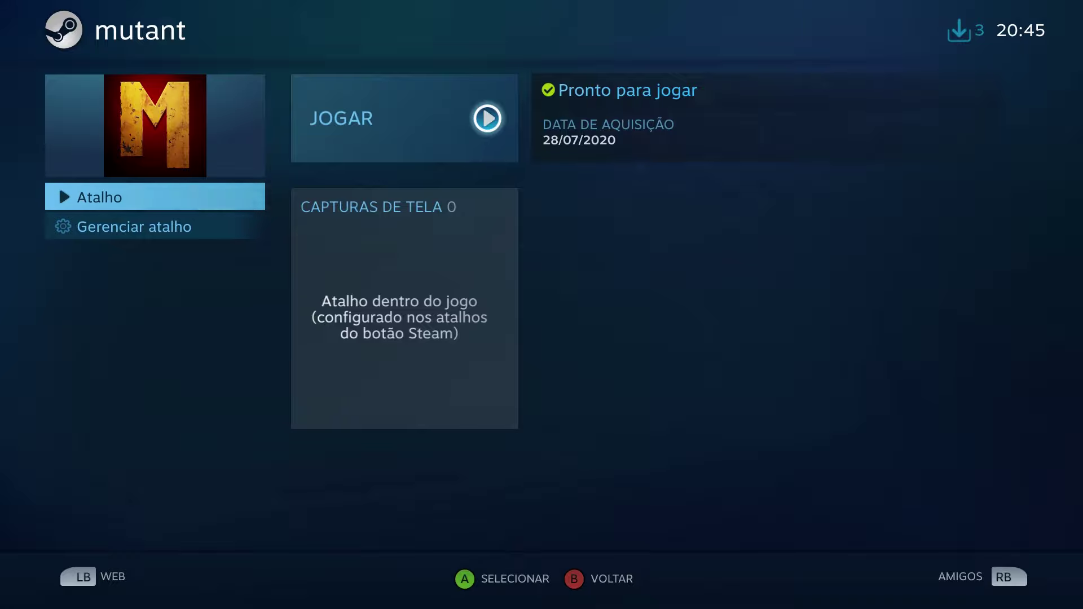
# Step: Try to open the controller configuration from mutant's shortcut management options
pyautogui.press('Down')
pyautogui.press('Right')
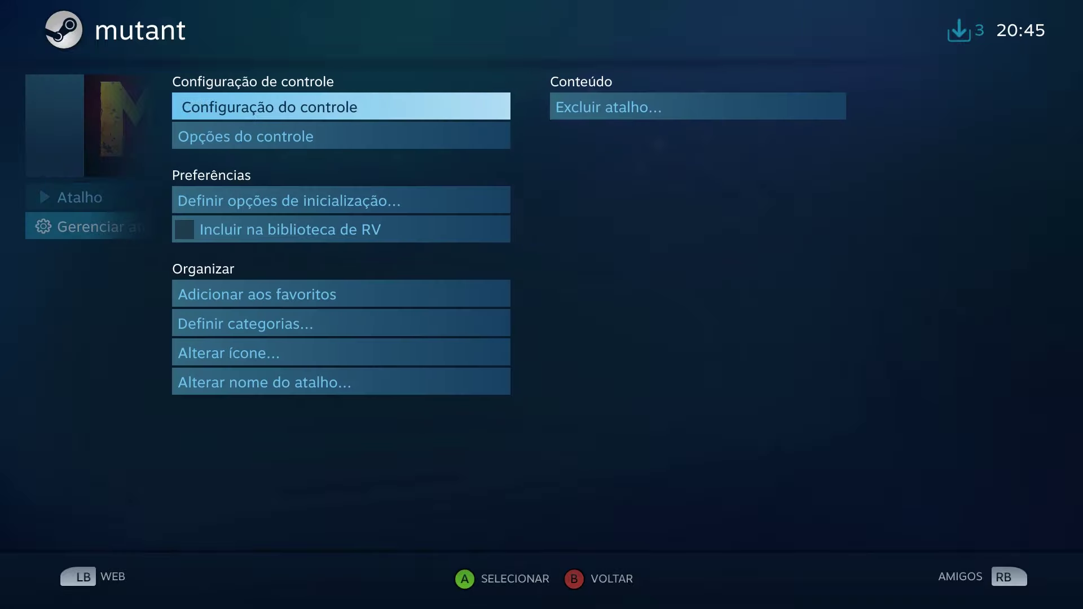
pyautogui.press('Return')
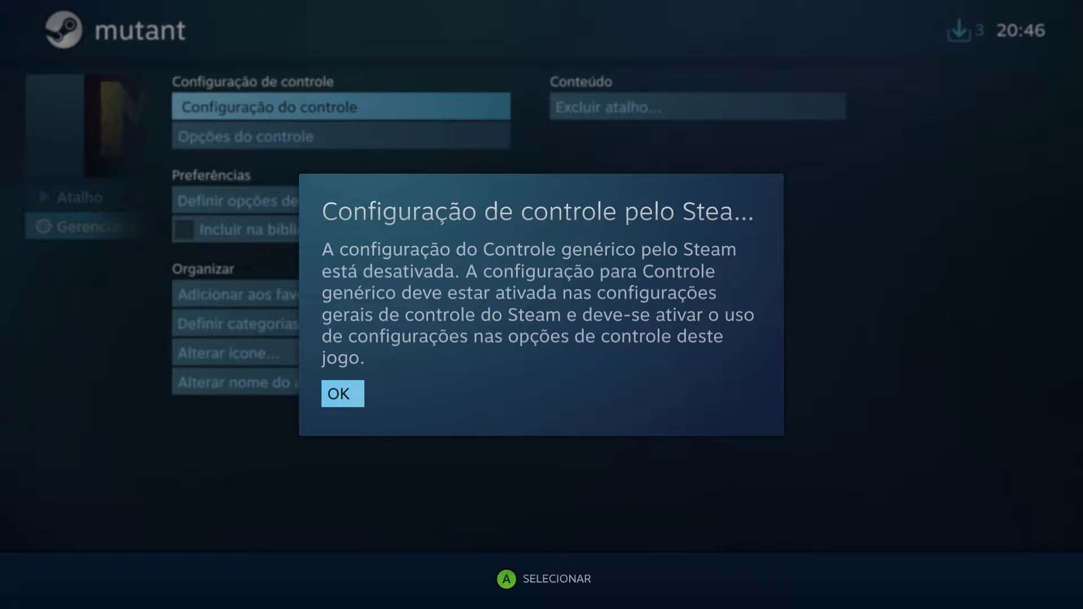
pyautogui.press('Return')
pyautogui.press('Escape')
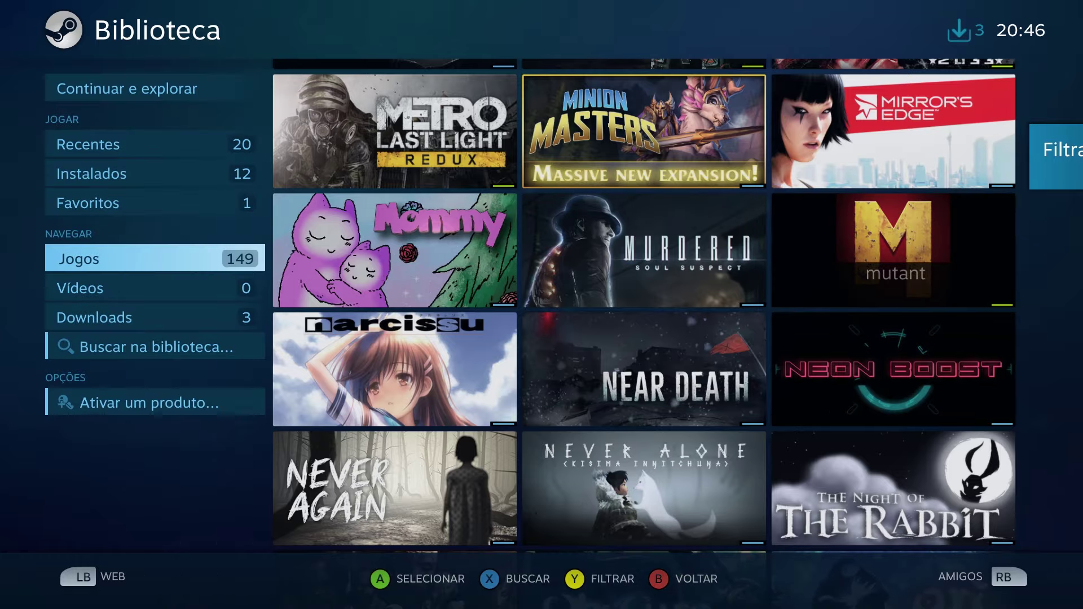
# Step: Return to the Big Picture home screen and open the general controller settings
pyautogui.press('Escape')
pyautogui.press('Right')
pyautogui.press('Up')
pyautogui.press('Left')
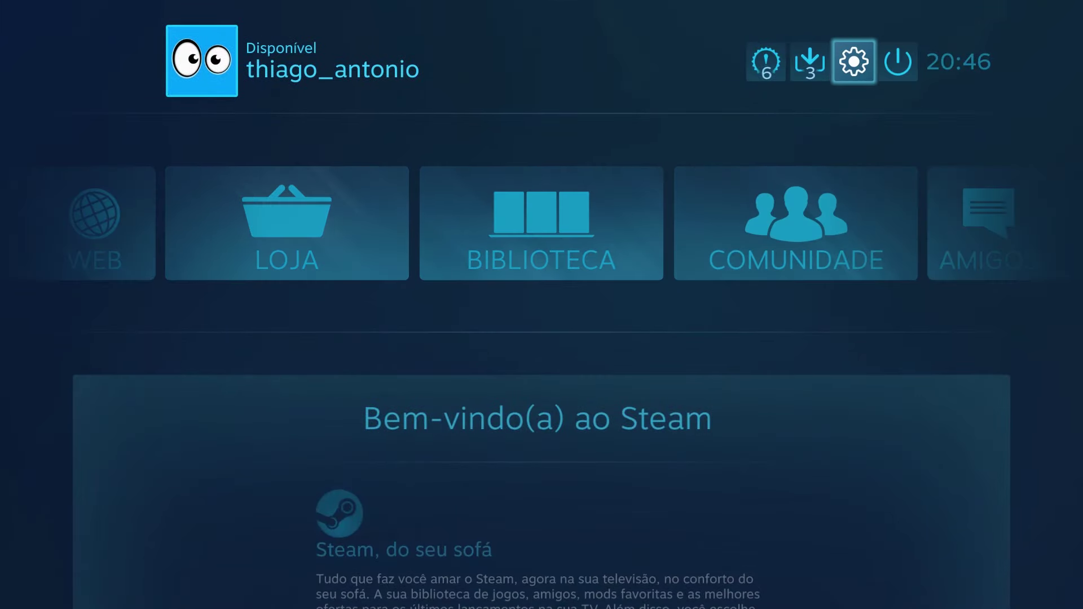
pyautogui.press('Return')
pyautogui.press('Down')
pyautogui.press('Down')
pyautogui.press('Down')
pyautogui.press('Up')
pyautogui.press('Return')
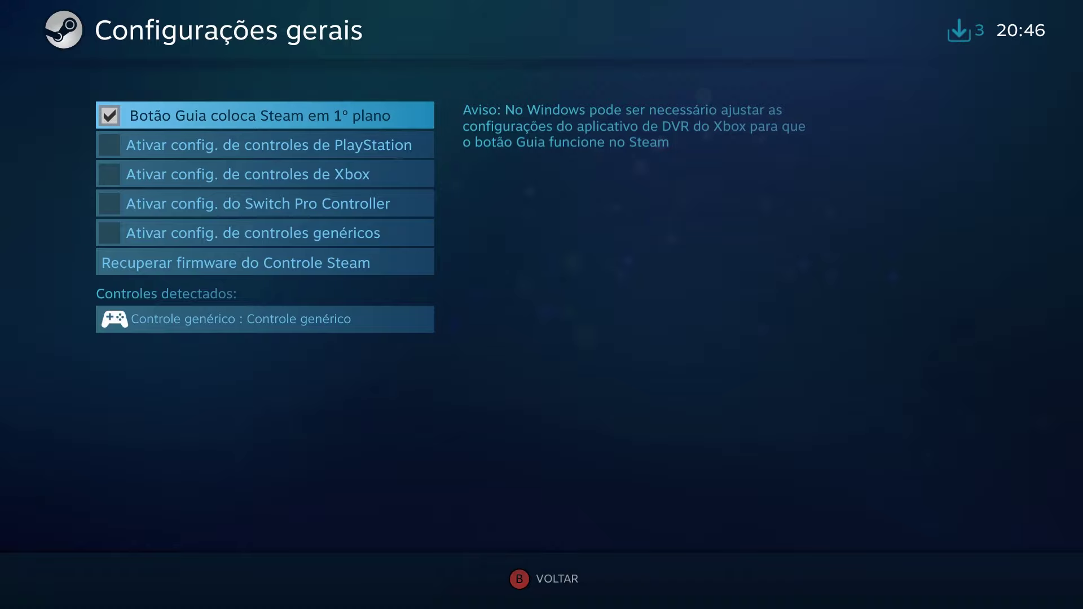
# Step: Enable configuration support for generic controllers and leave the settings
pyautogui.press('Down')
pyautogui.press('Down')
pyautogui.press('Down')
pyautogui.press('Down')
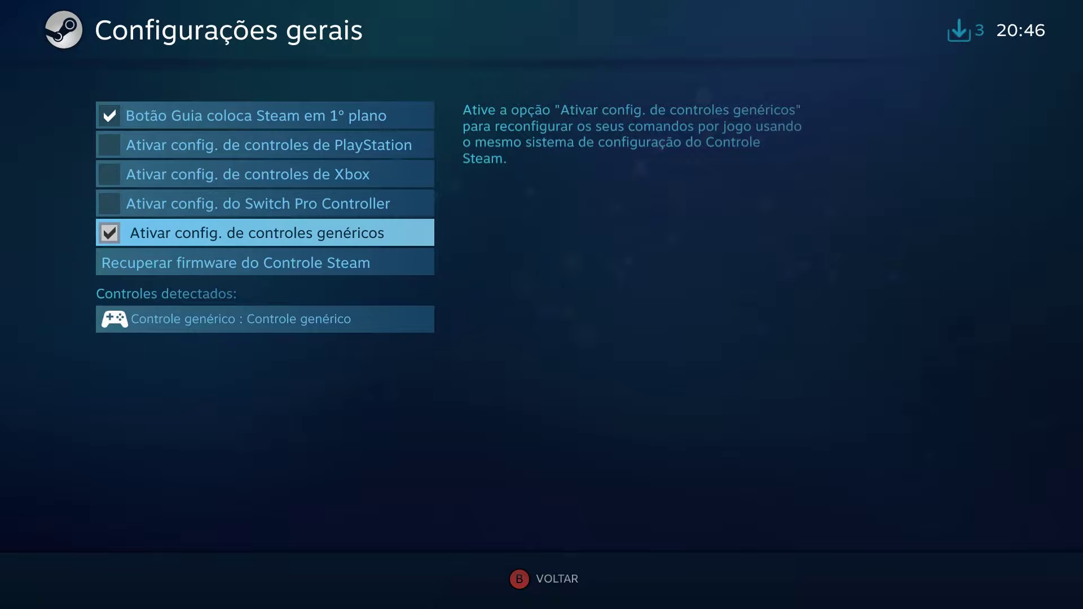
pyautogui.press('Escape')
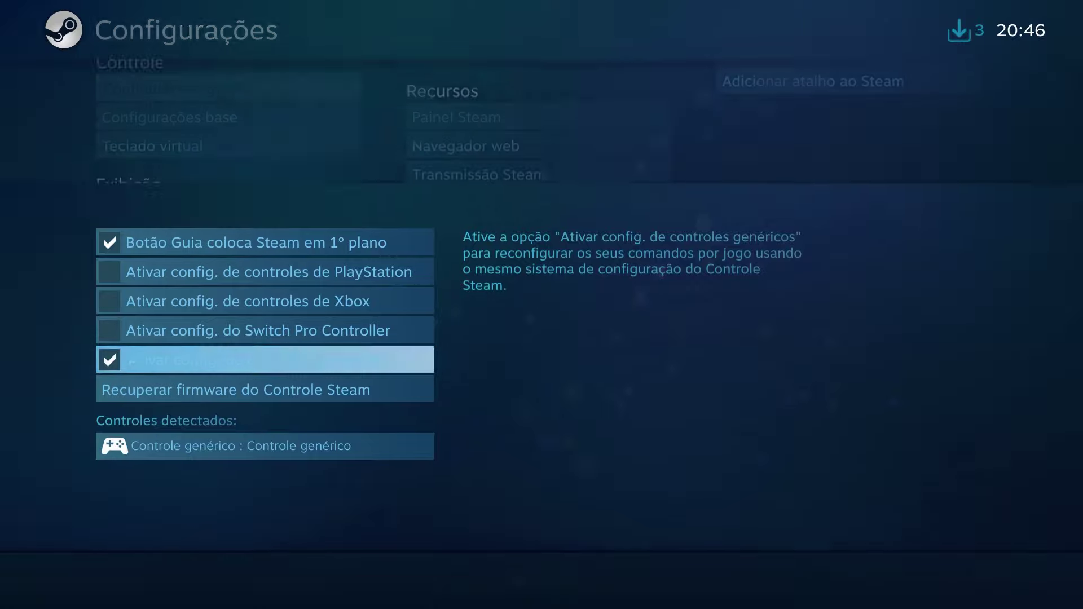
pyautogui.press('Escape')
# Step: Reopen mutant's page from the full games list and show its shortcut management options
pyautogui.press('Down')
pyautogui.press('Return')
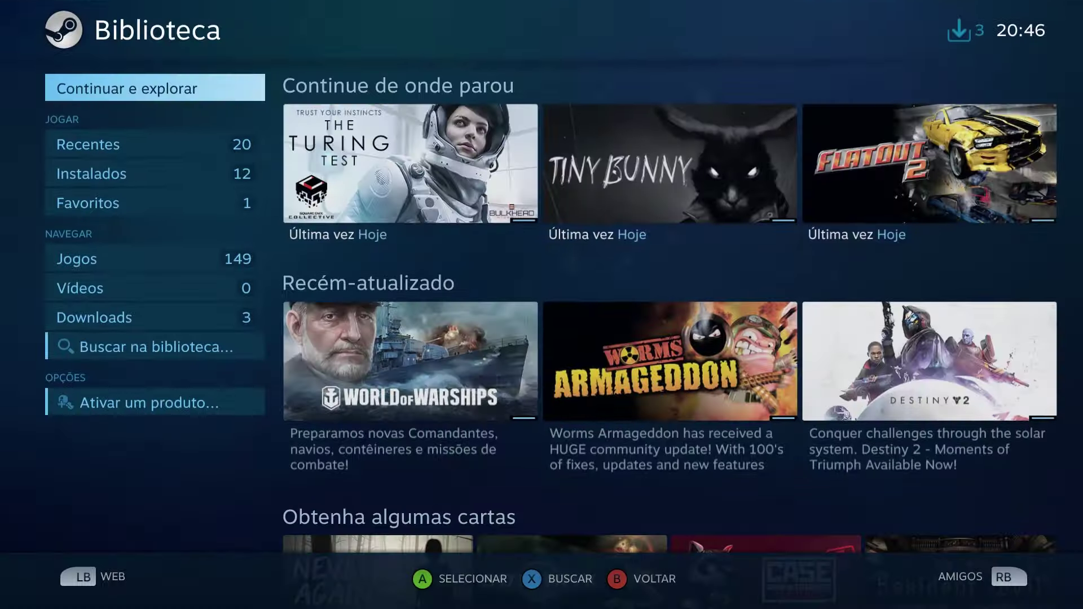
pyautogui.press('Down')
pyautogui.press('Down')
pyautogui.press('Down')
pyautogui.press('Down')
pyautogui.press('Right')
pyautogui.press('Return')
pyautogui.press('Down')
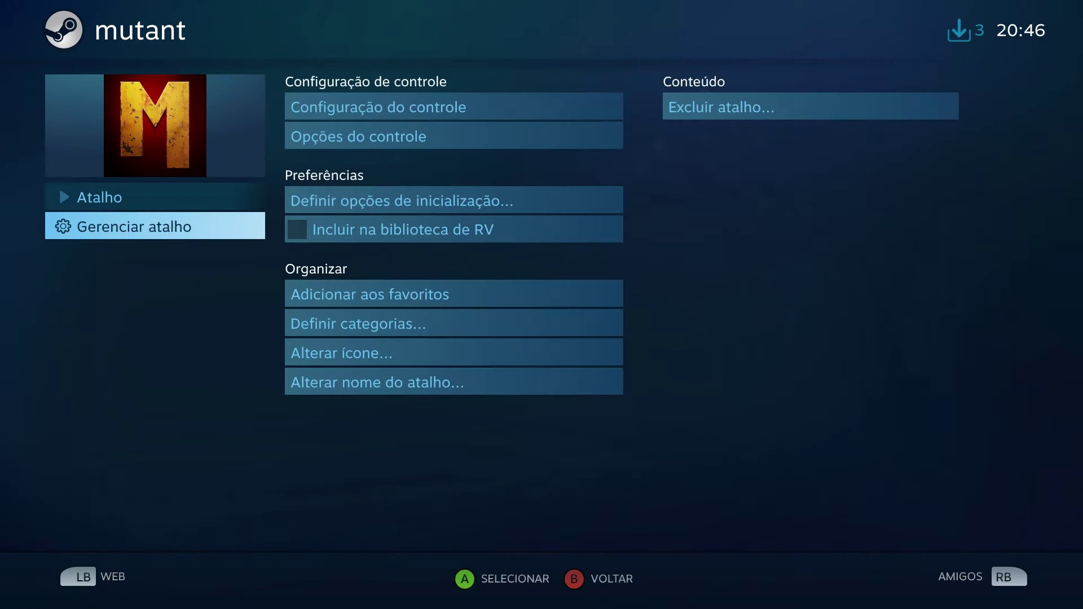
# Step: Open mutant's controller configuration and examine the button assignments on the right side of the gamepad
pyautogui.press('Right')
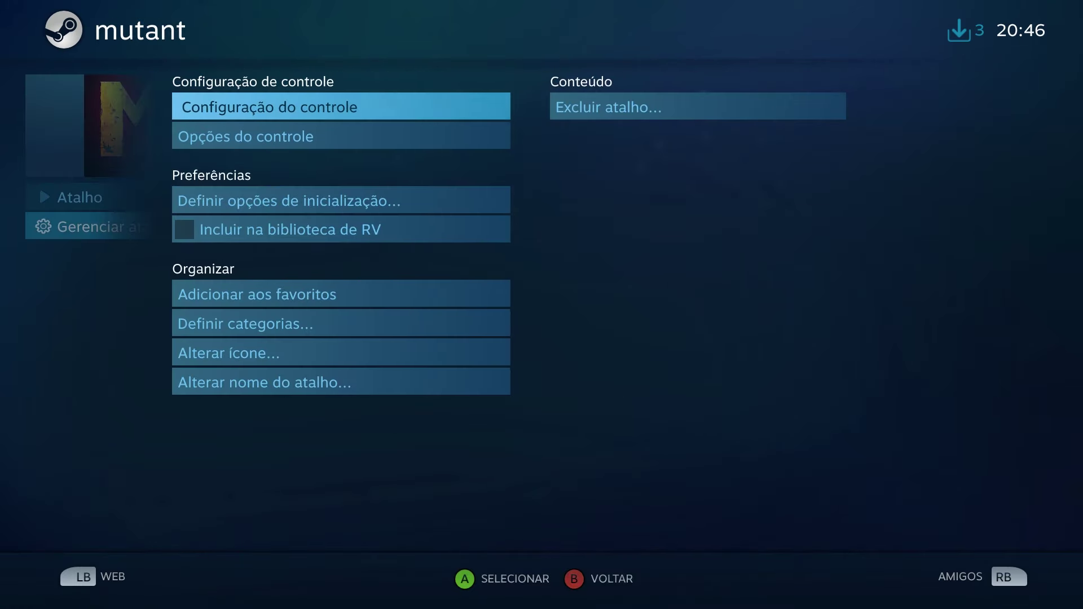
pyautogui.press('Return')
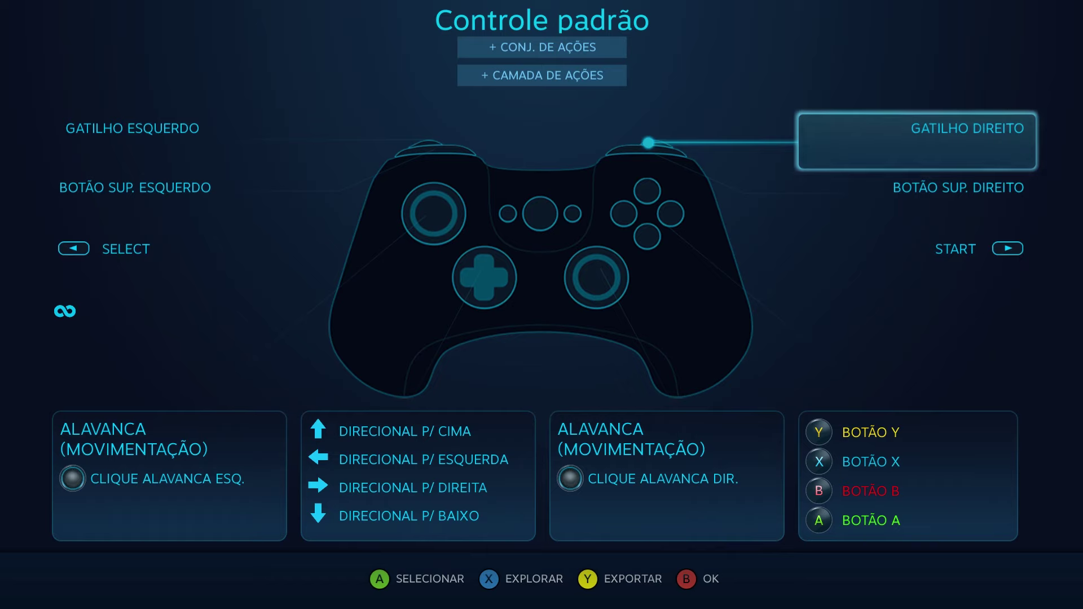
pyautogui.press('Down')
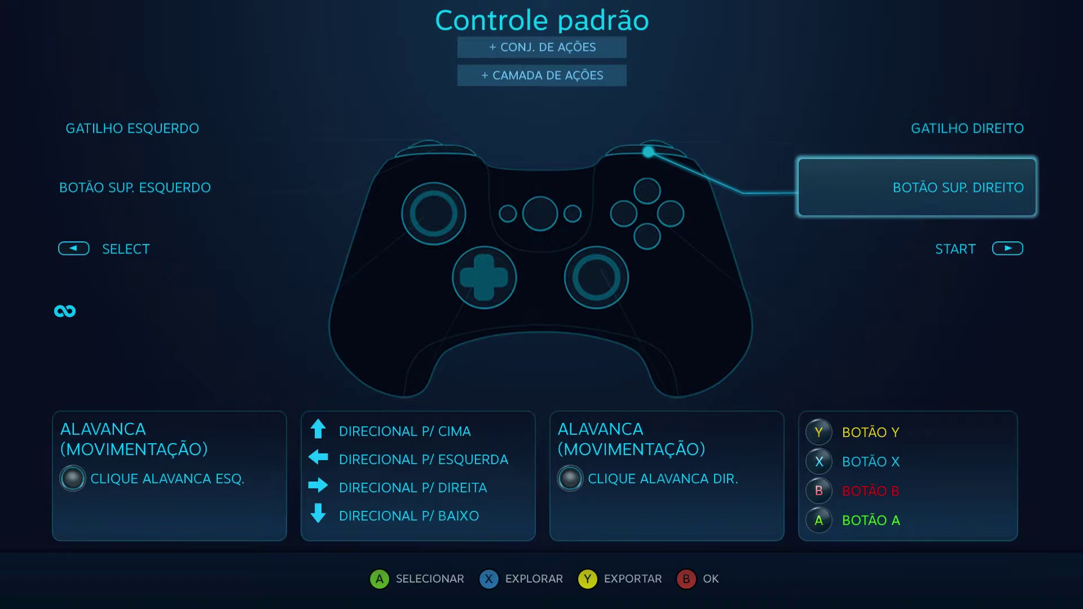
pyautogui.press('Up')
pyautogui.press('Down')
pyautogui.press('Down')
pyautogui.press('Escape')
# Step: View mutant's controller options without changing them, and go back to the games list
pyautogui.press('Down')
pyautogui.press('Return')
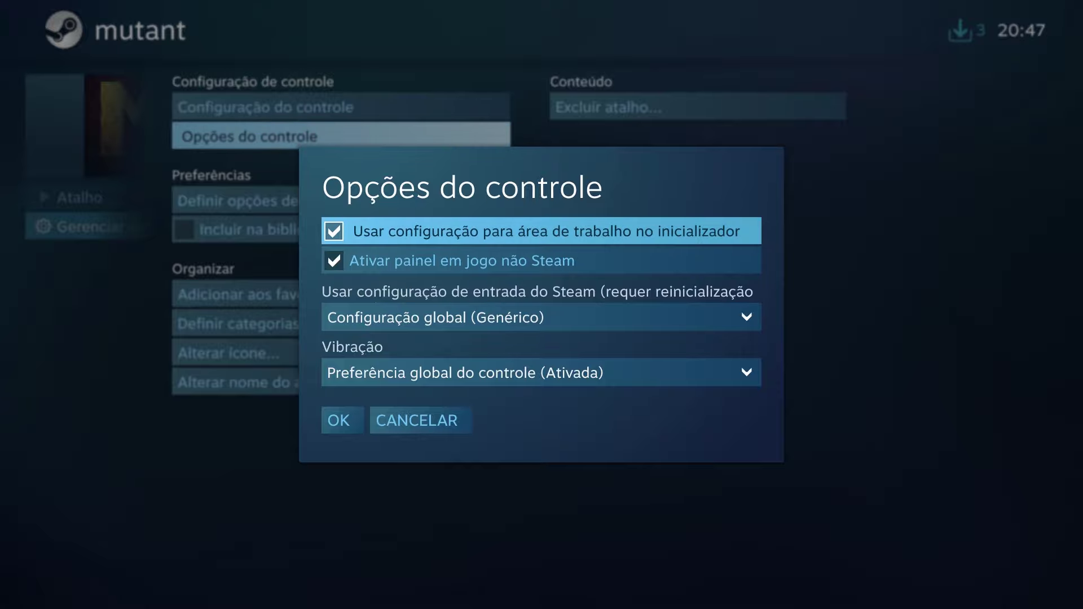
pyautogui.press('Escape')
pyautogui.press('Escape')
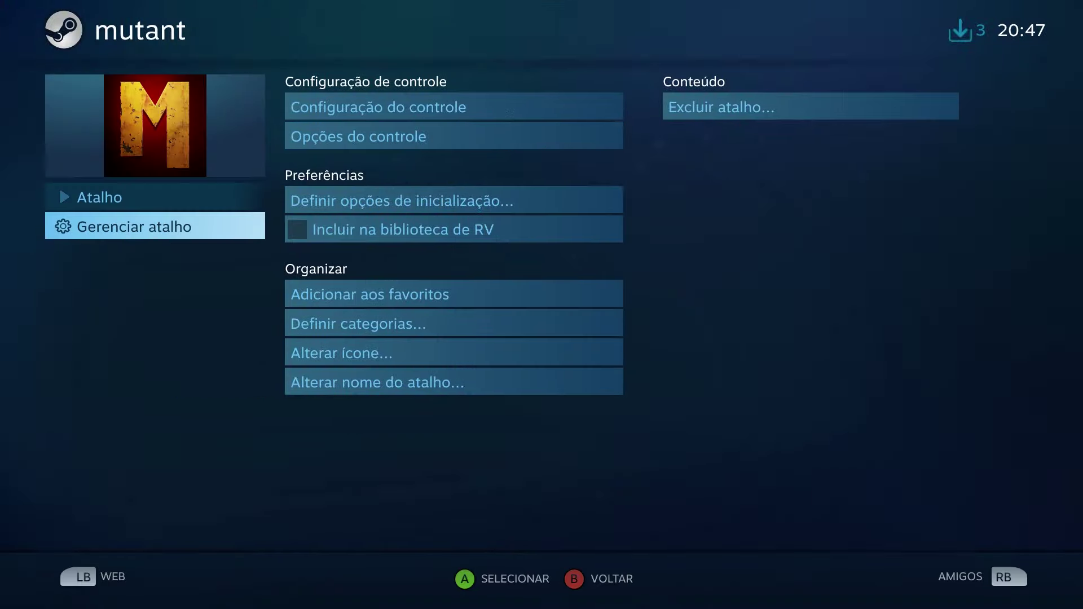
pyautogui.press('Escape')
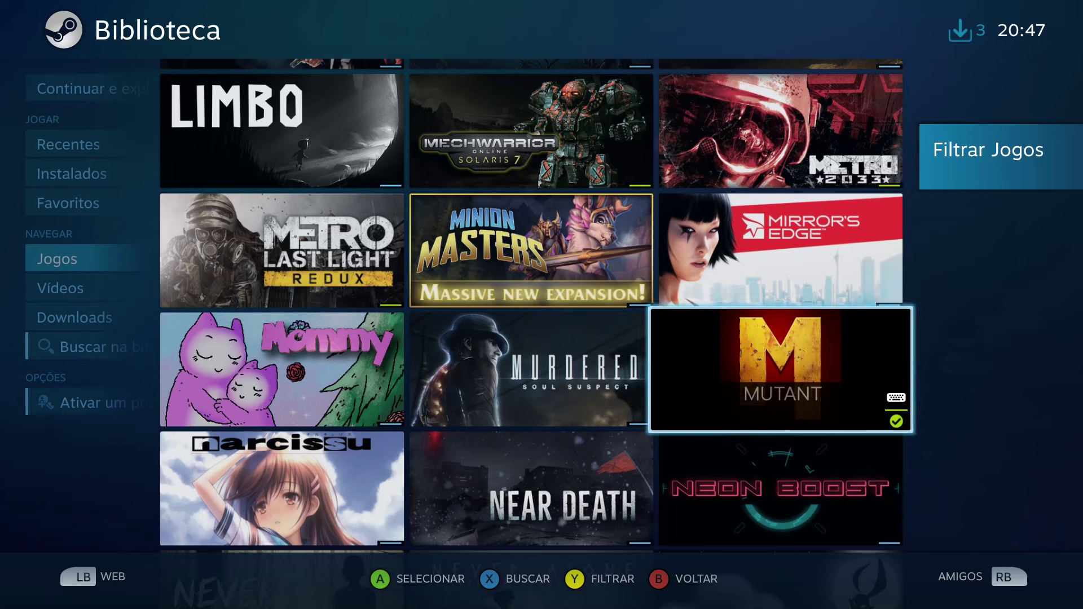